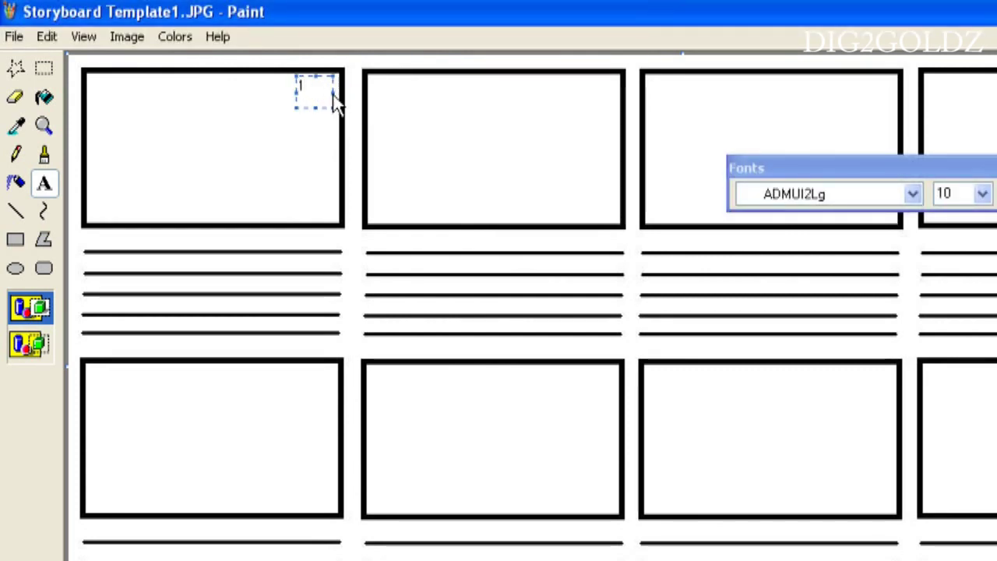
Number the top-row frames 1, 2, 3 and 4 in their top-right corners.
text(1)
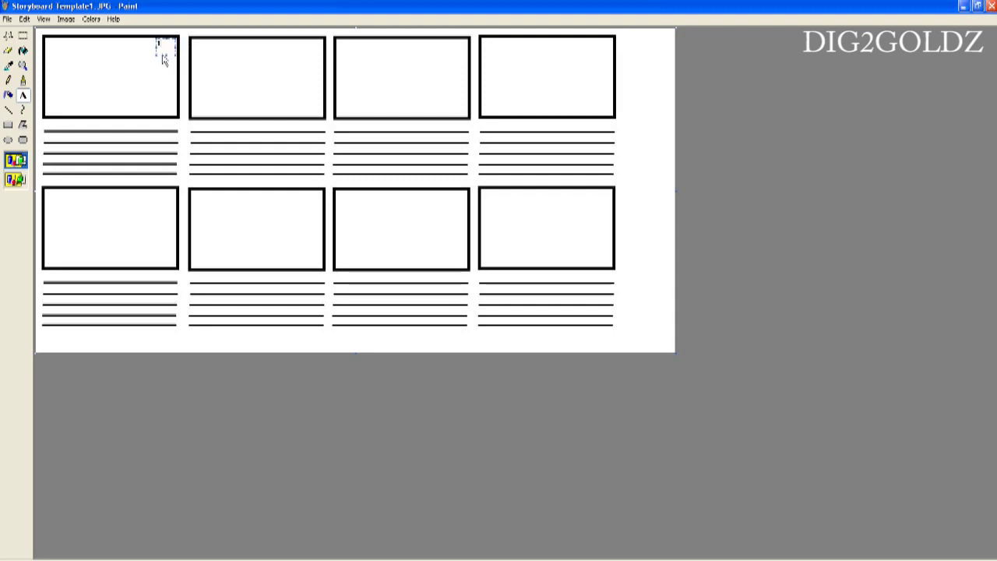
drag(305, 38, 323, 57)
text(2)
drag(445, 36, 467, 59)
text(3)
drag(598, 38, 612, 50)
text(4)
Number the bottom-row frames 5, 6, 7 and 8 in their top-right corners.
drag(154, 189, 178, 216)
text(5)
drag(302, 188, 324, 213)
text(6)
drag(456, 192, 465, 202)
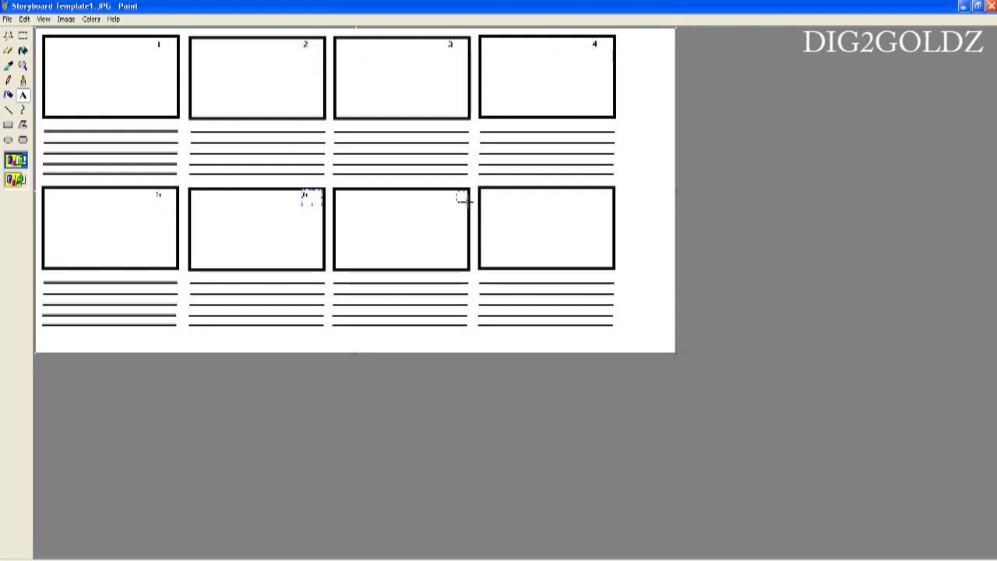
text(7)
drag(592, 189, 612, 207)
text(8)
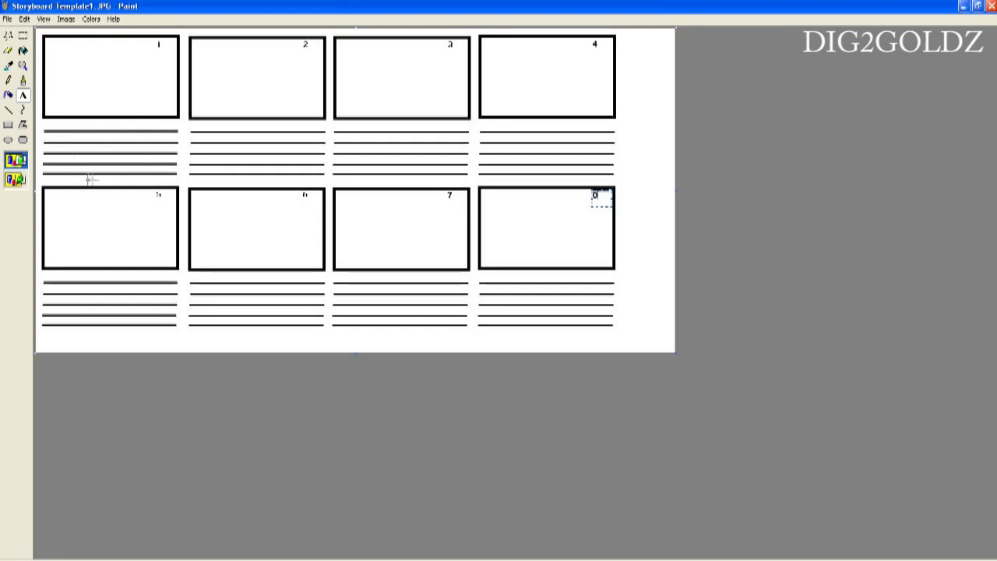
Write 'Shot Type: Medium Shot' on the first caption line beneath frame 1.
click(23, 95)
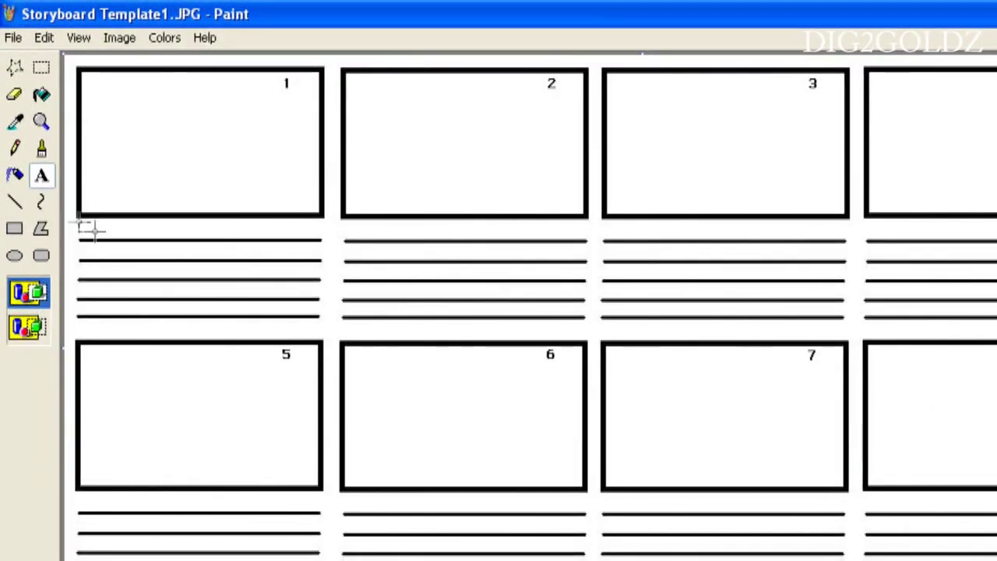
drag(78, 224, 318, 236)
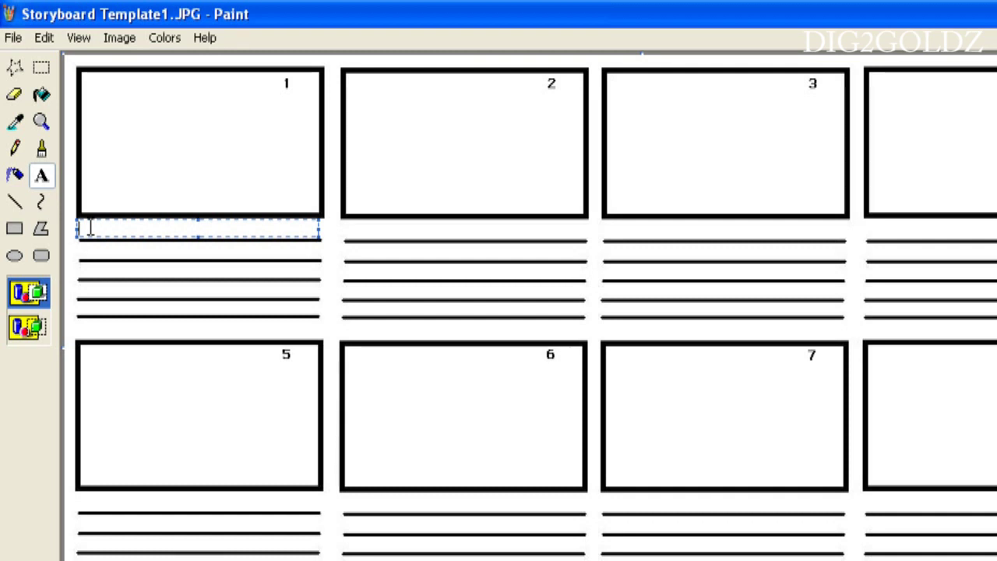
text(Sh)
text(ot T)
text(ype)
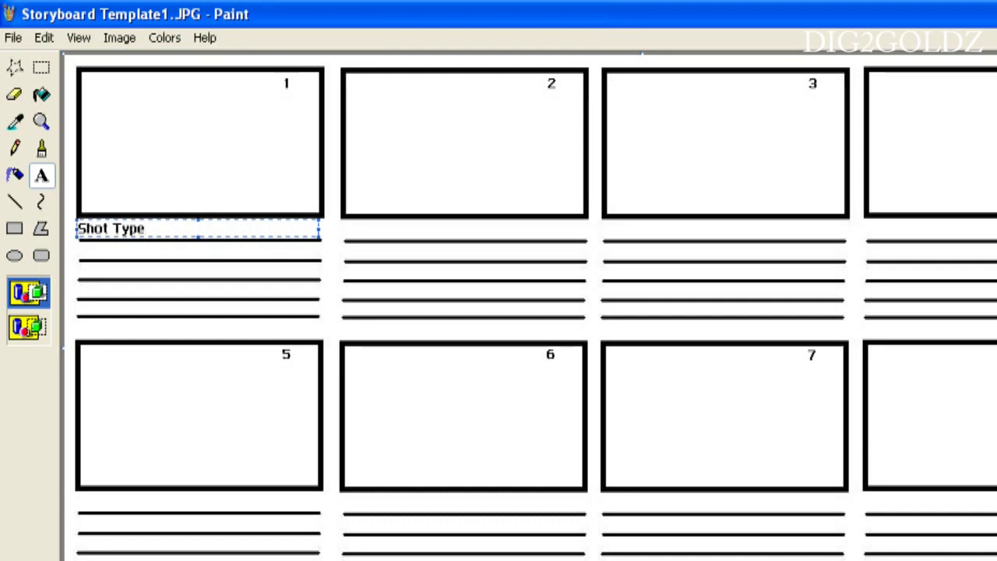
text(:)
text( Medium)
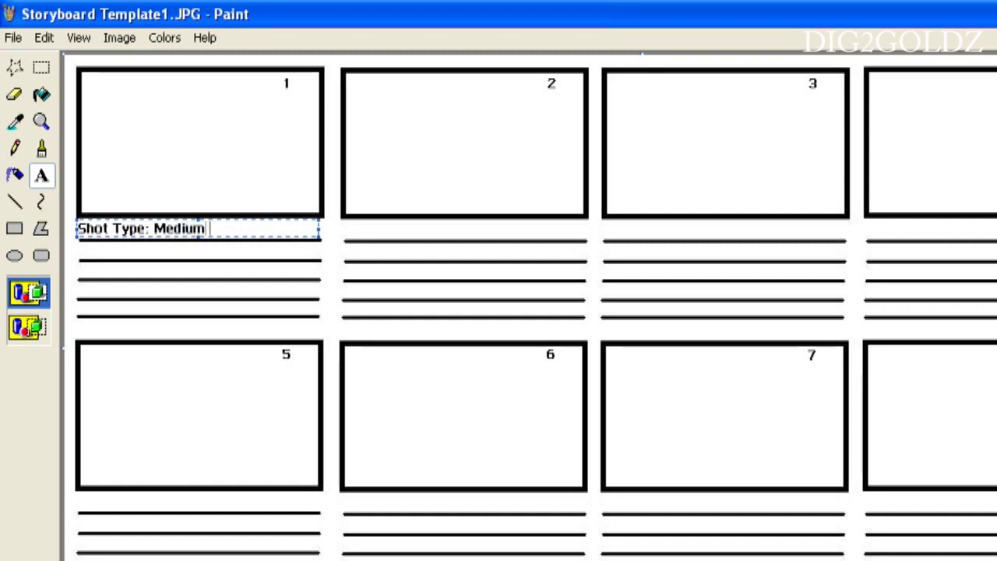
text( Shot)
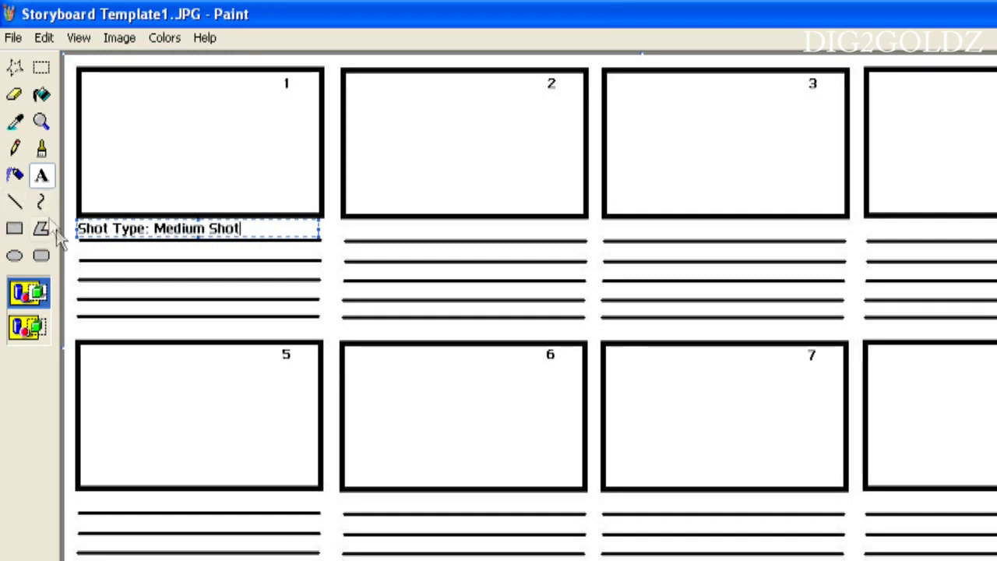
drag(269, 228, 175, 233)
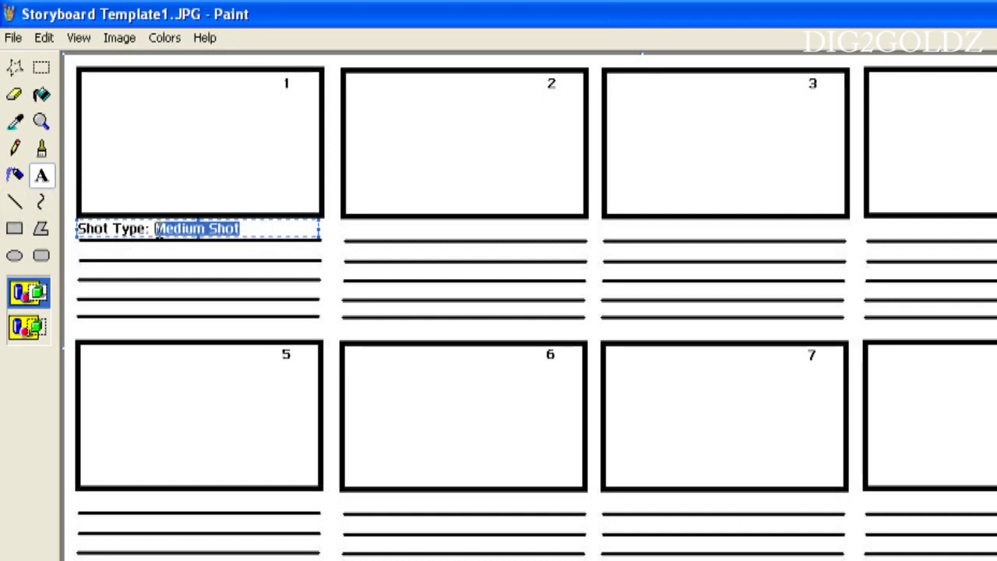
Add 'Time: 3 Seconds' on the second caption line under frame 1.
click(81, 241)
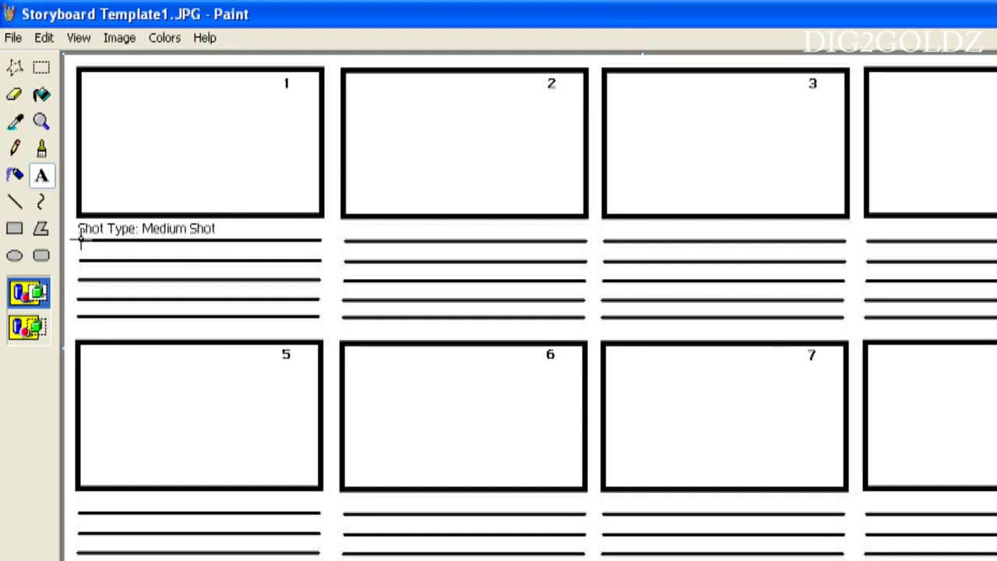
drag(81, 242, 317, 257)
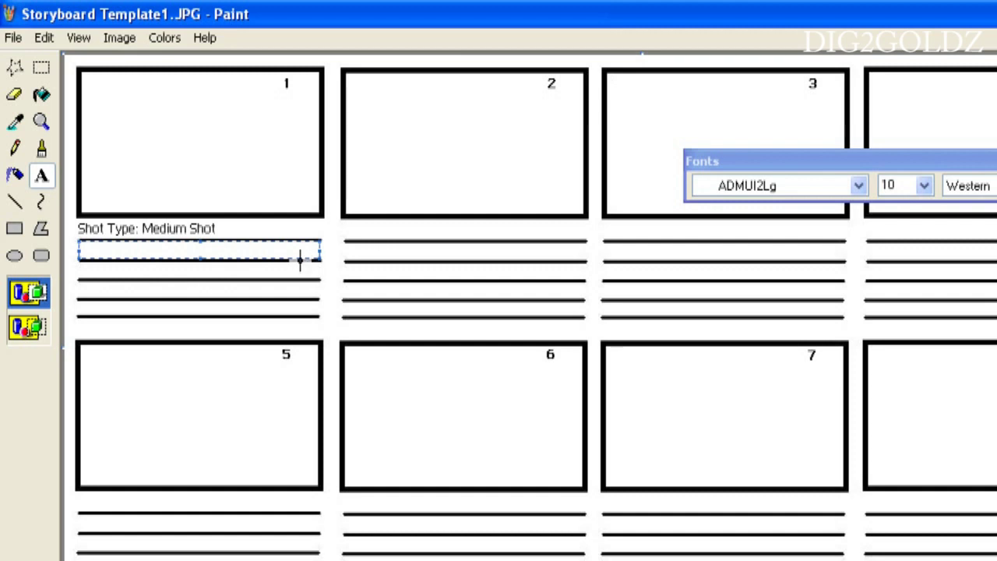
text(Time)
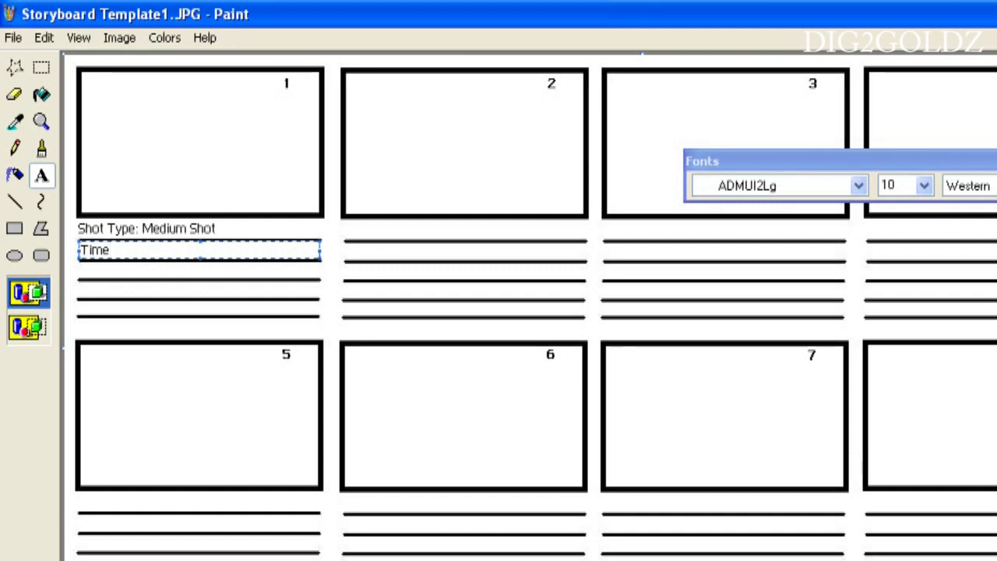
text(: 3 Seconds)
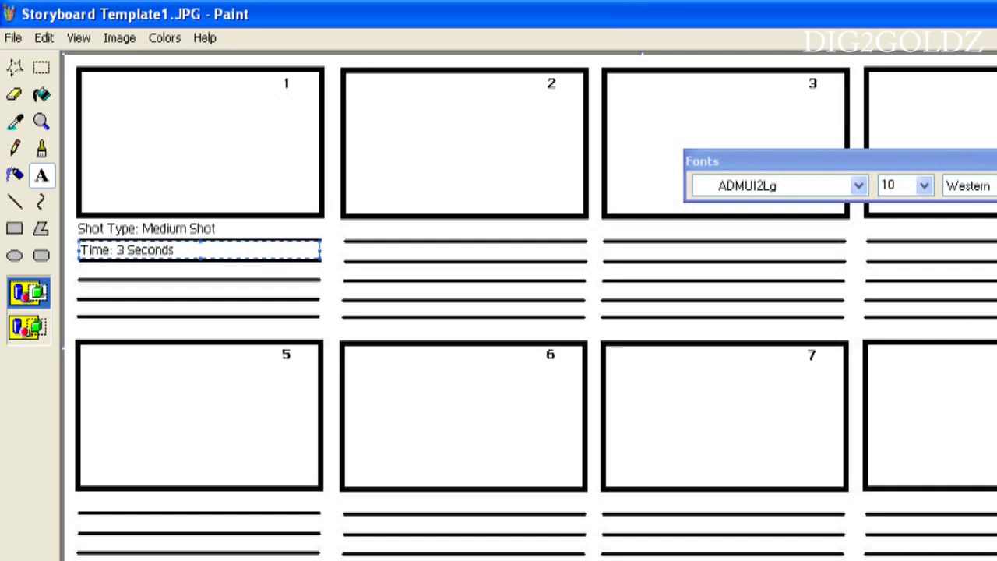
click(215, 276)
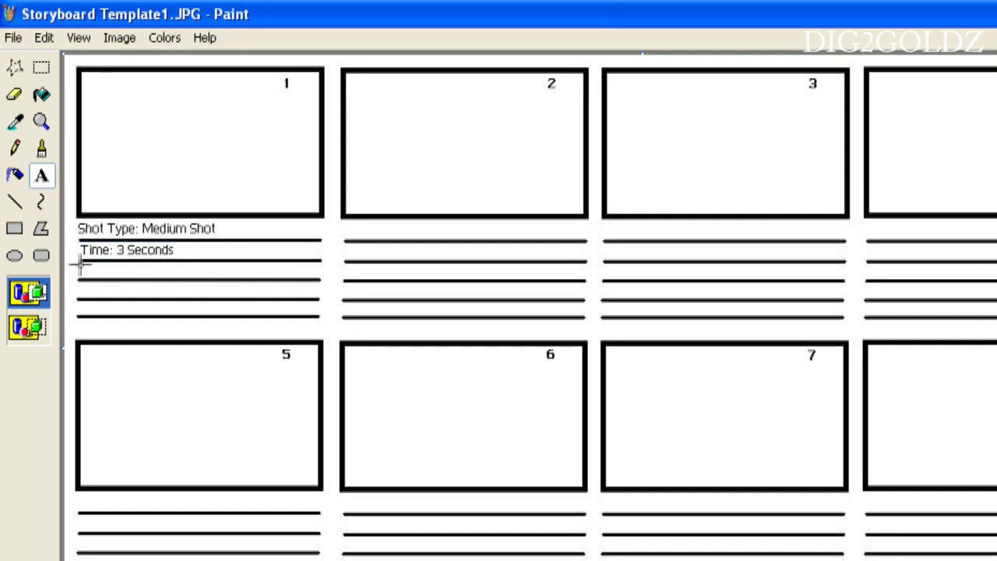
Add 'Special Effects: Green Screen' on the third caption line under frame 1.
drag(80, 265, 318, 277)
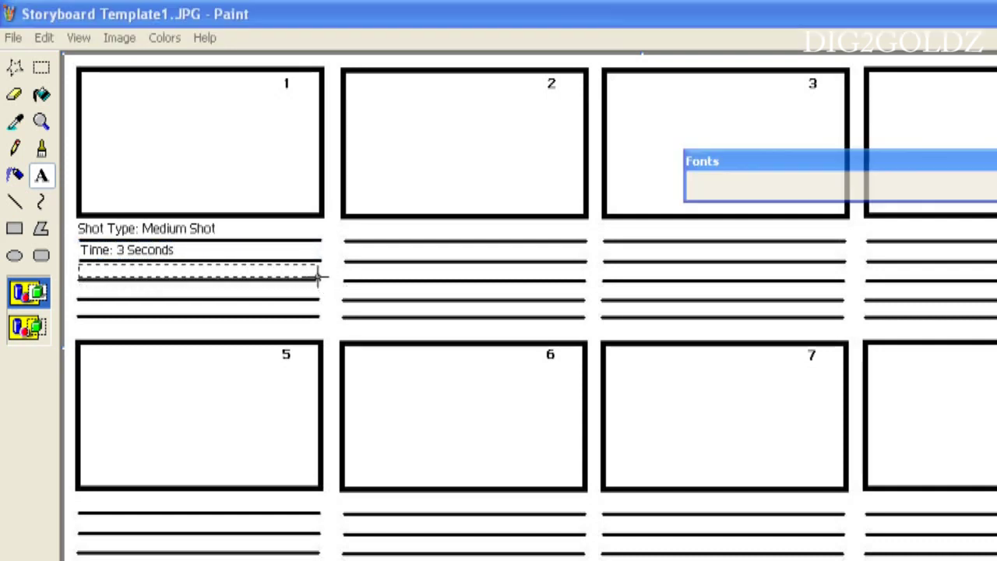
text(Special )
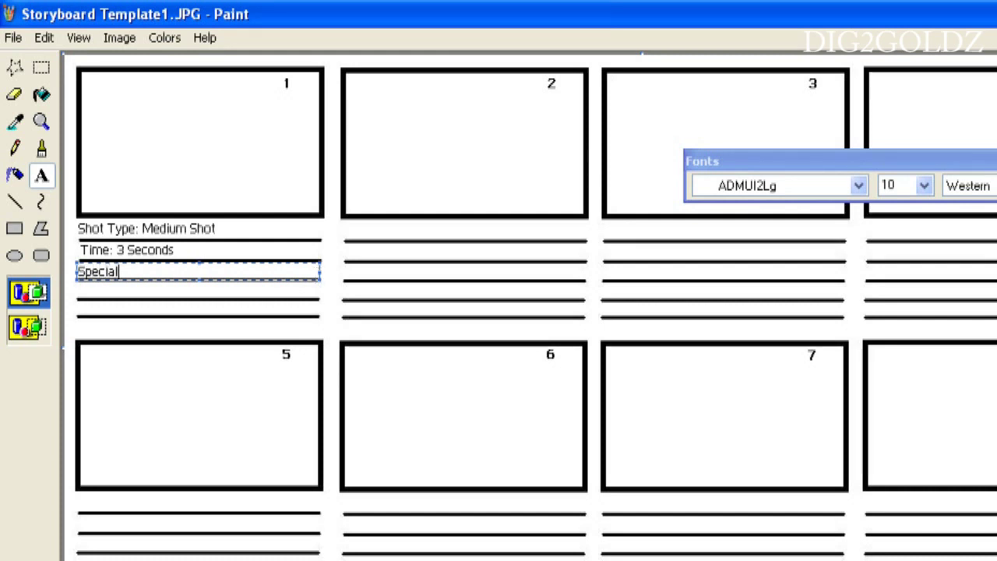
text(Effects: G)
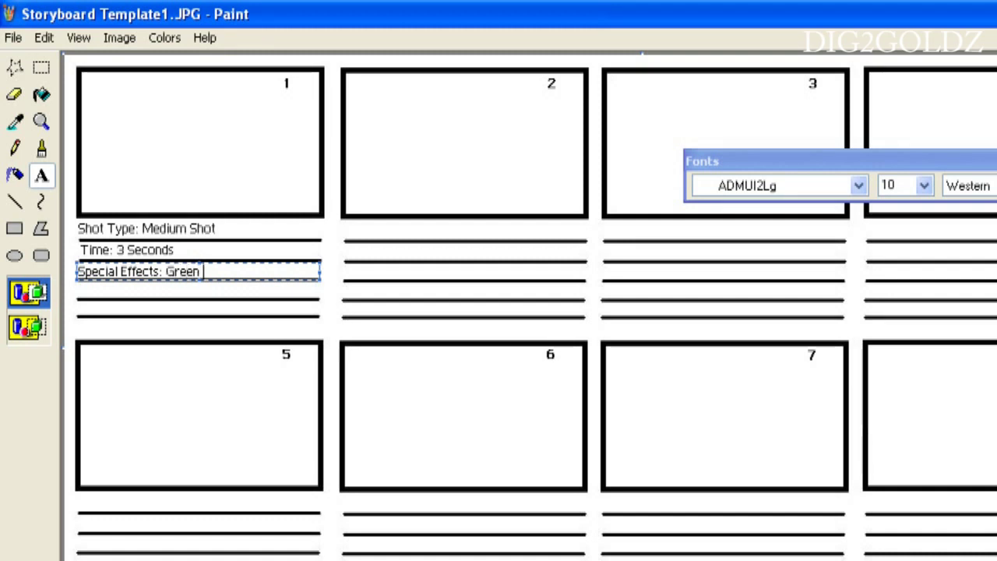
text(reen)
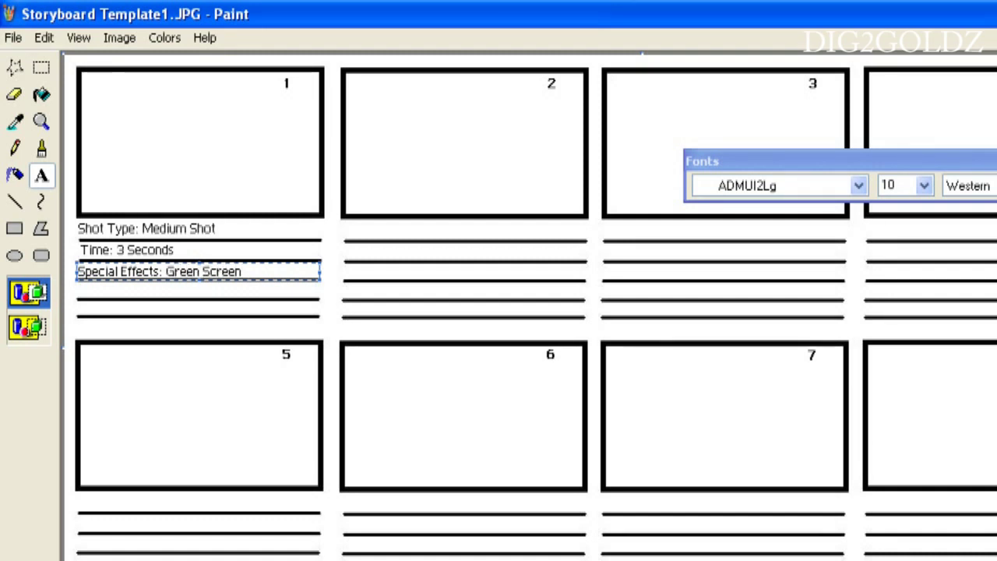
click(209, 326)
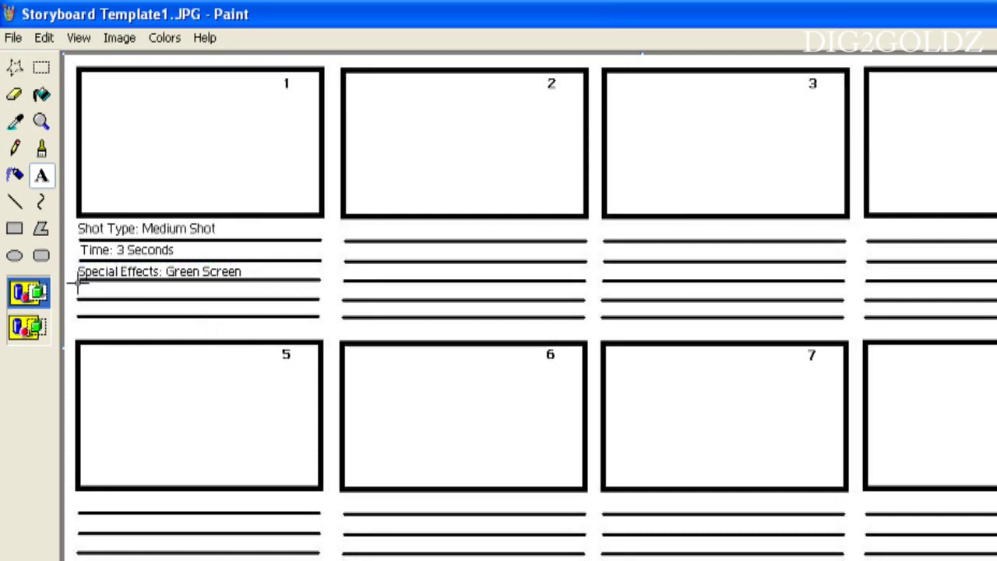
Write 'Description: Dig2GoldZ is singing' on frame 1's fourth caption line, redoing a false start.
drag(78, 285, 320, 295)
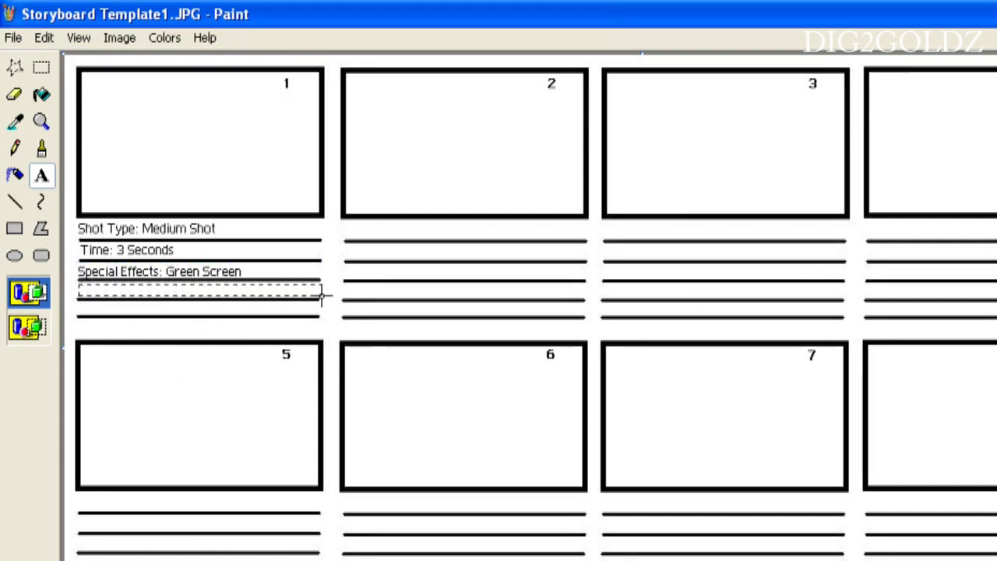
text(Desc)
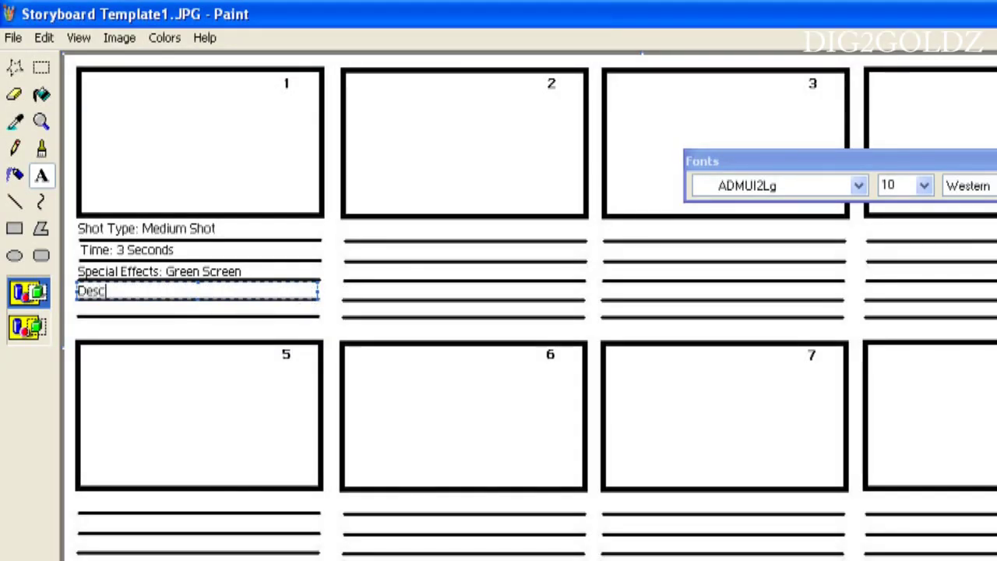
text(ription: )
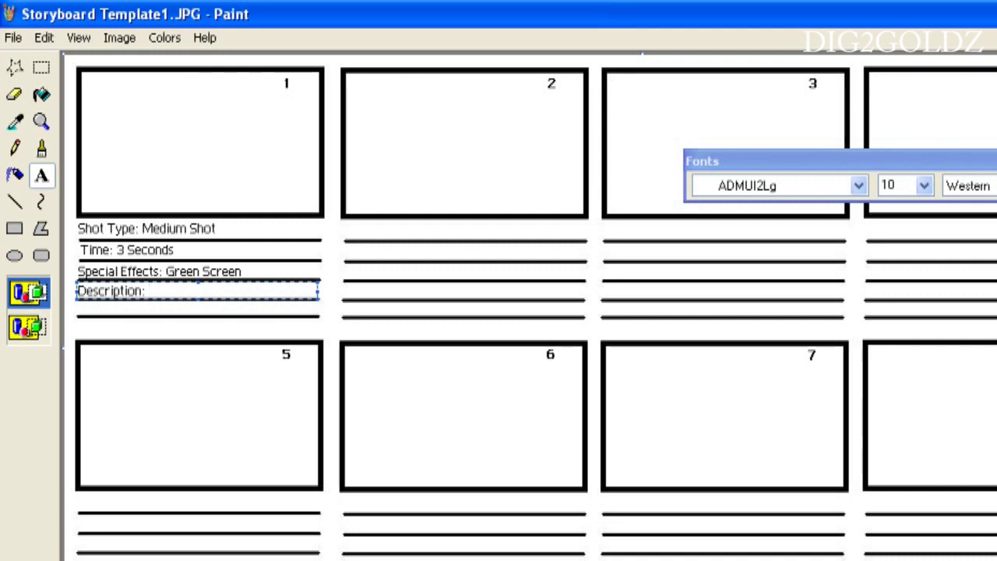
text(M)
key(BackSpace)
text(Di)
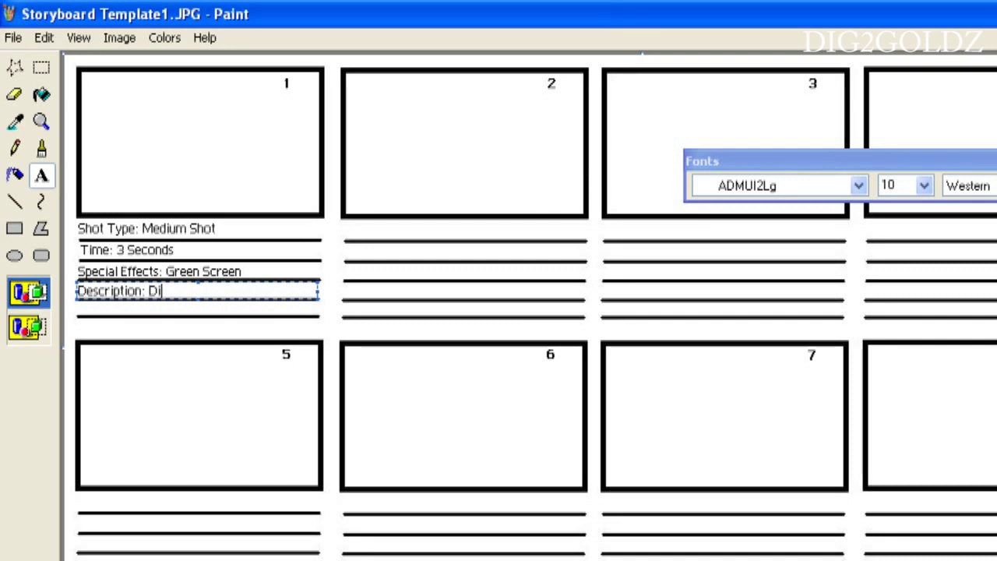
text(g2GoldZ)
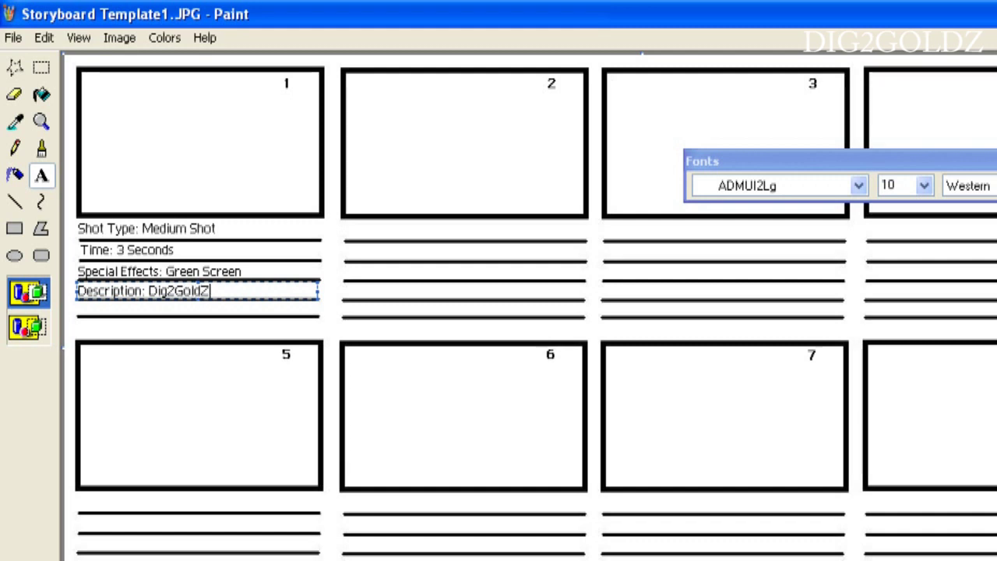
text( is)
text( singing in)
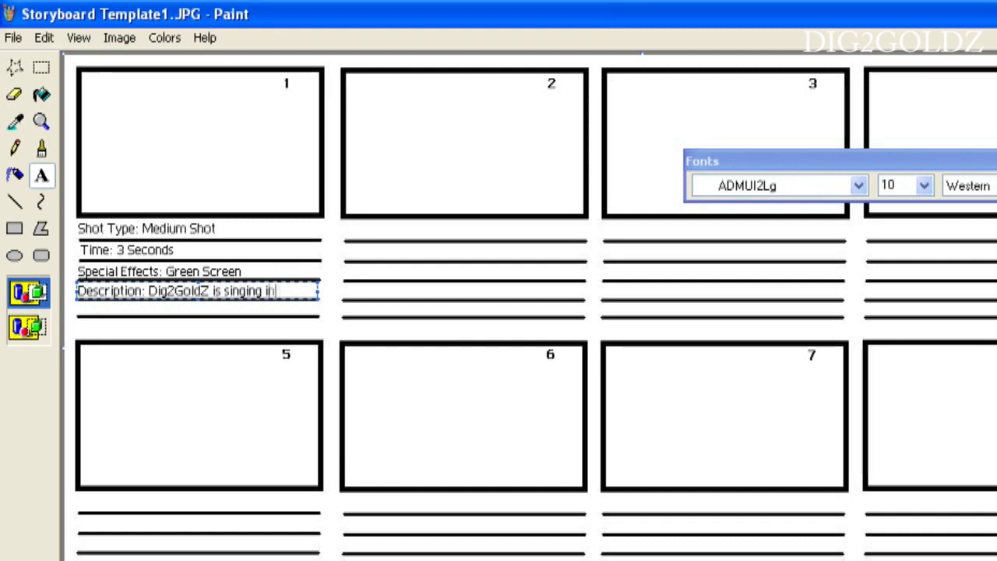
text(front of)
key(ctrl+z)
drag(77, 282, 319, 300)
text(Description: )
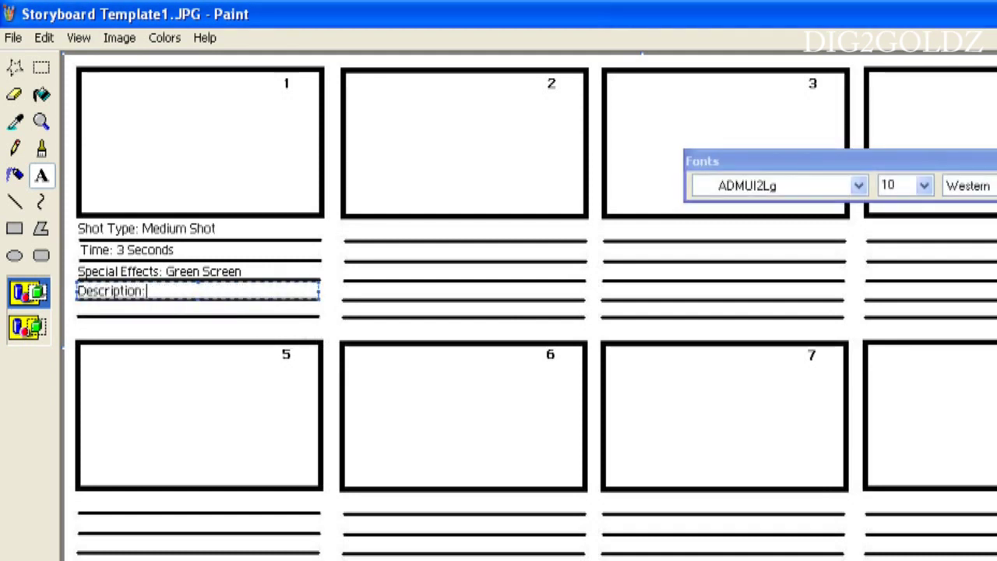
text(Dig2GoldZ is singing)
Add 'The intro of the song - Imma Be by B.E.P' on the next line.
drag(76, 301, 315, 330)
text(The intro of the song)
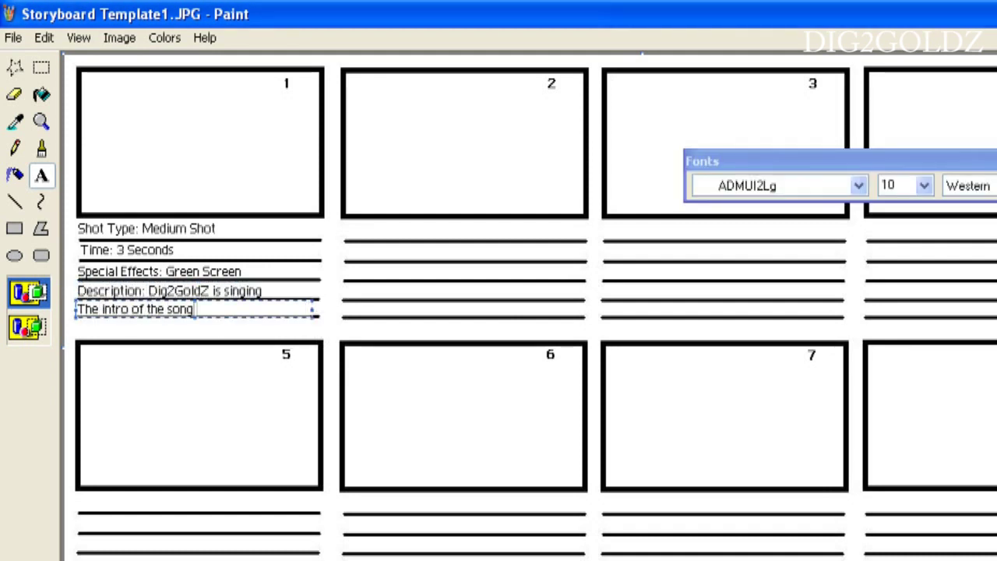
text( - Imma Be by B.E.P)
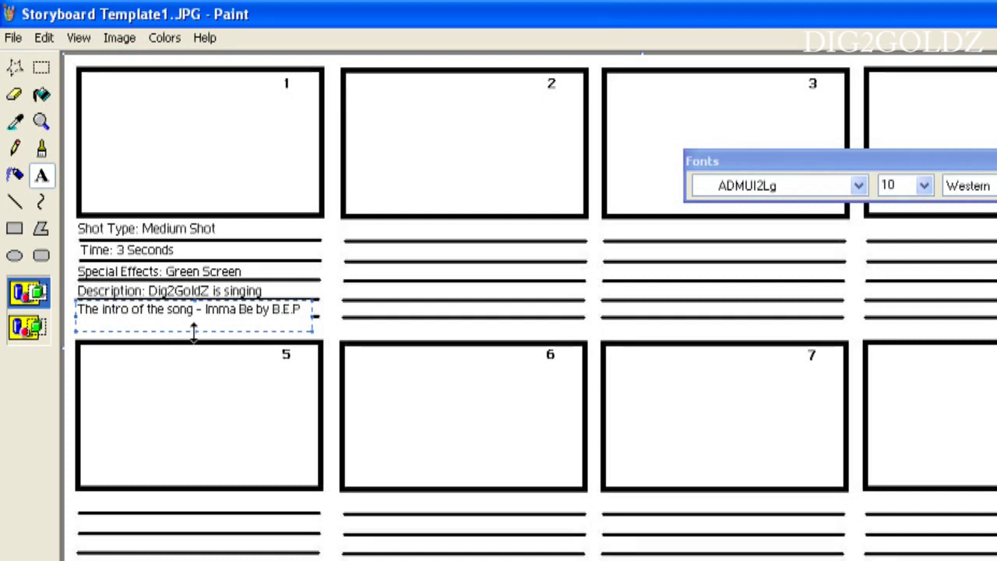
drag(194, 330, 193, 316)
click(307, 330)
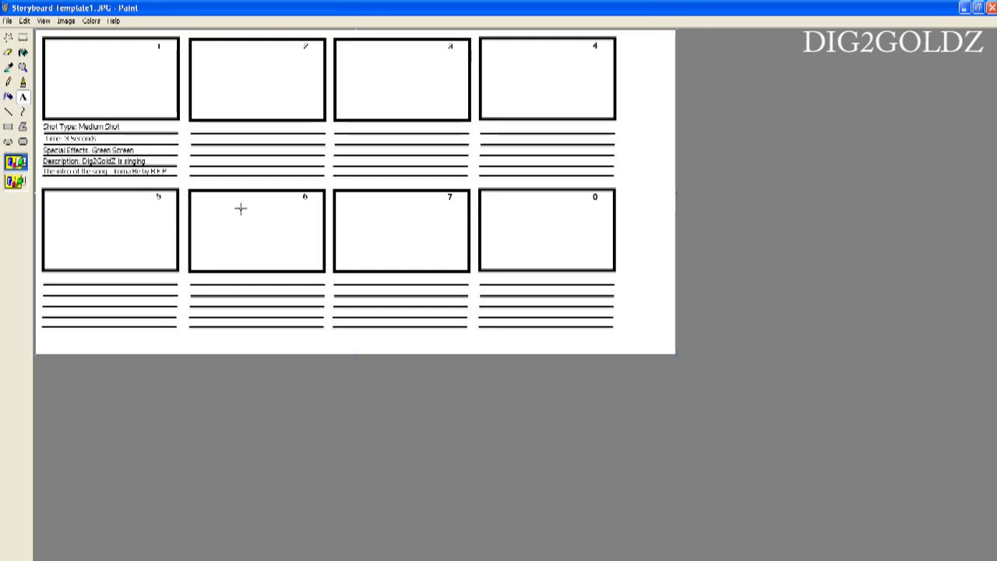
Switch to the Brush tool for freehand drawing.
click(22, 82)
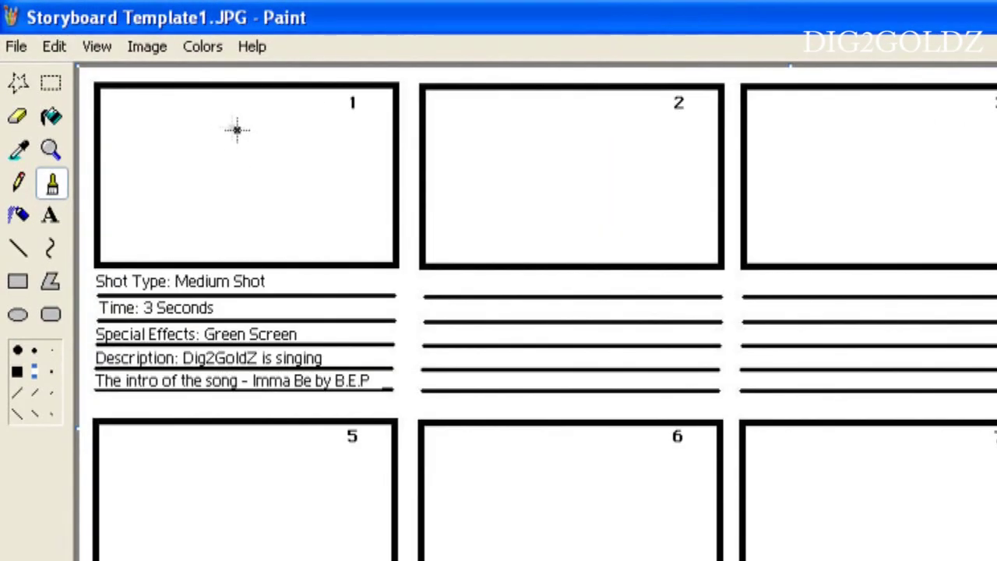
Sketch a stick figure with head, body and spiky hair in frame 1.
mouse_move(248, 117)
mouse_down()
mouse_move(212, 124)
mouse_move(211, 212)
mouse_move(302, 259)
mouse_up()
drag(230, 165, 258, 165)
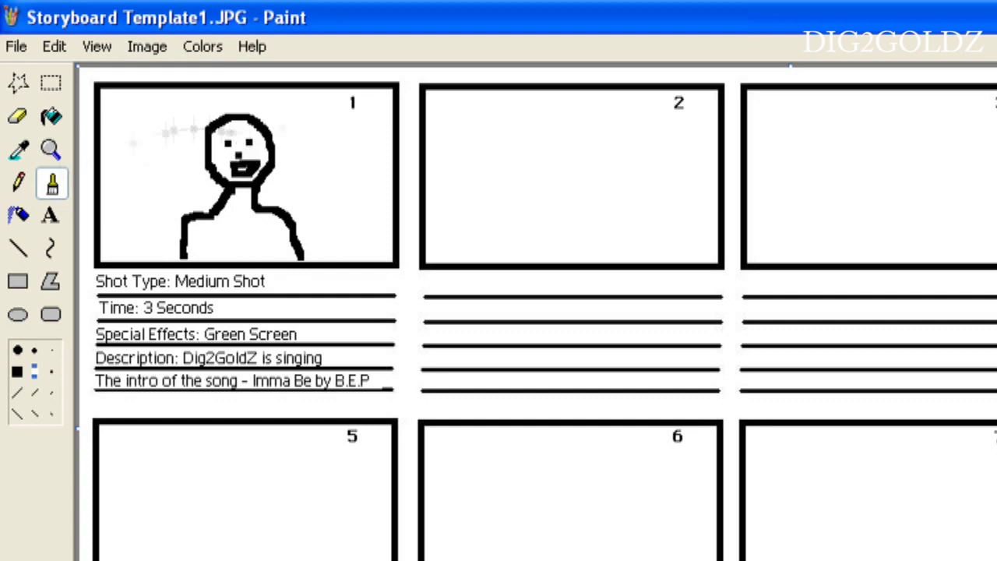
drag(204, 134, 204, 167)
drag(208, 117, 272, 117)
Letter D2G on the figure's chest and draw red beamed and single music notes.
drag(206, 226, 257, 257)
drag(292, 226, 288, 257)
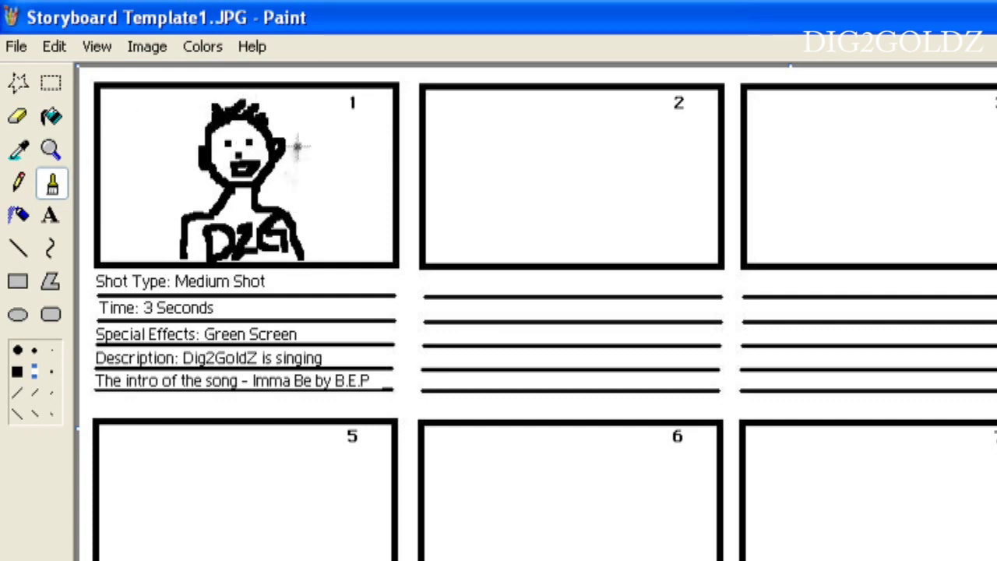
mouse_move(298, 181)
mouse_down()
mouse_move(333, 150)
mouse_move(333, 187)
mouse_up()
drag(354, 191, 339, 234)
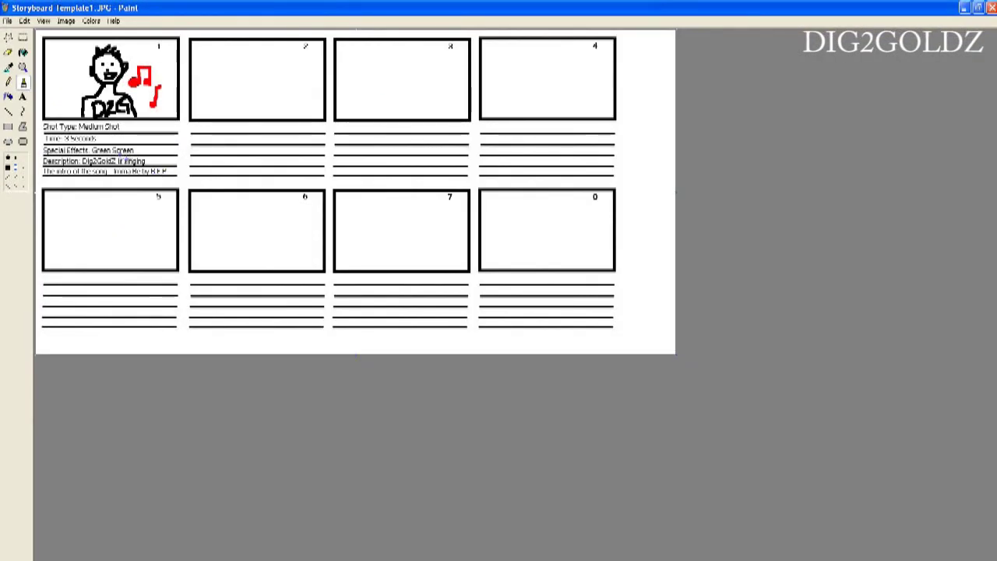
click(23, 67)
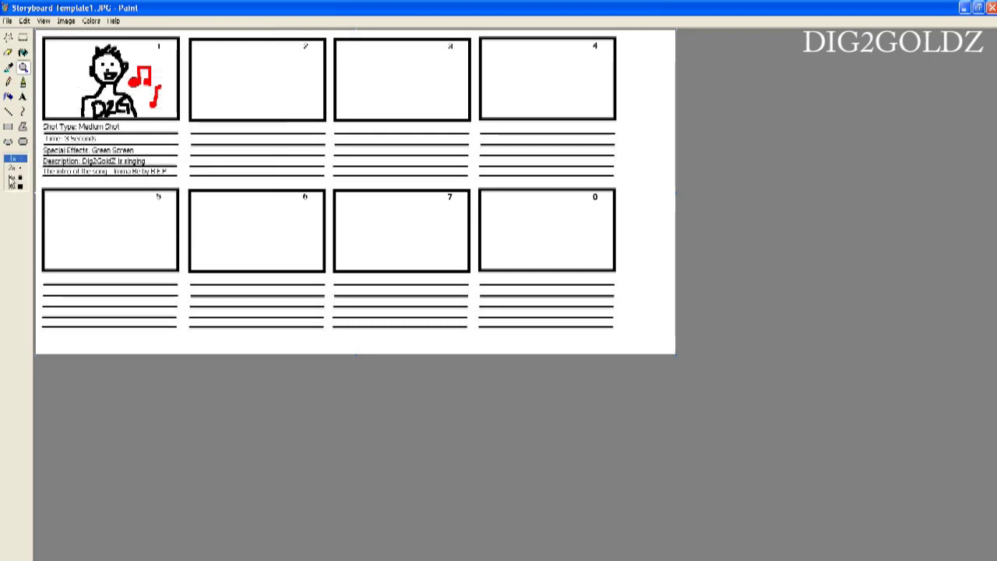
click(88, 113)
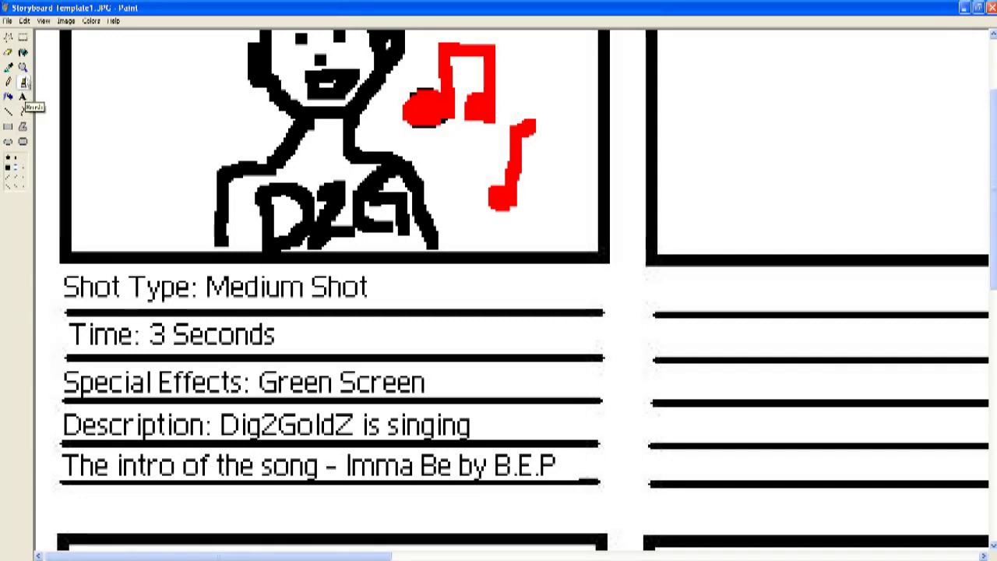
click(23, 68)
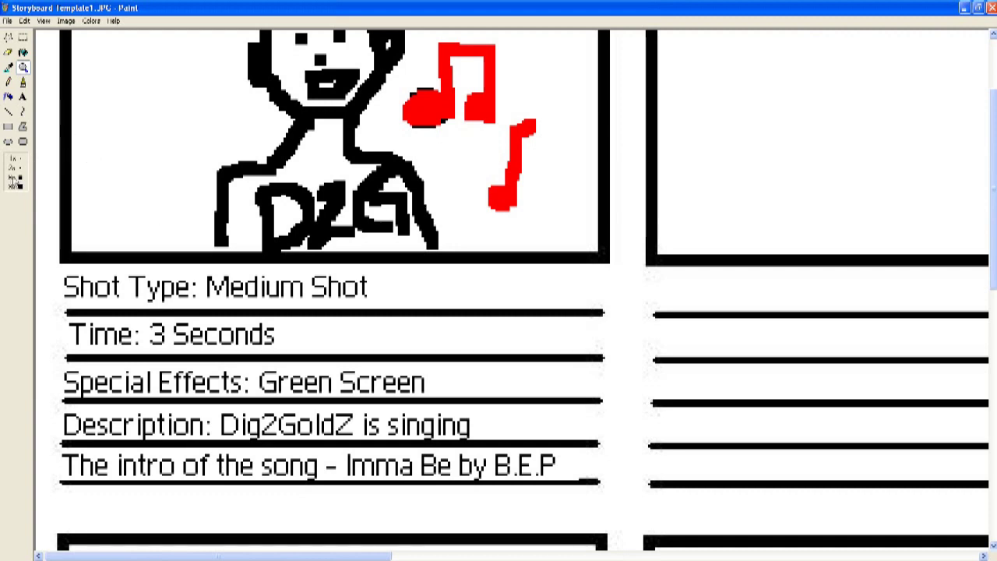
click(15, 183)
scroll(332, 379, up, 2)
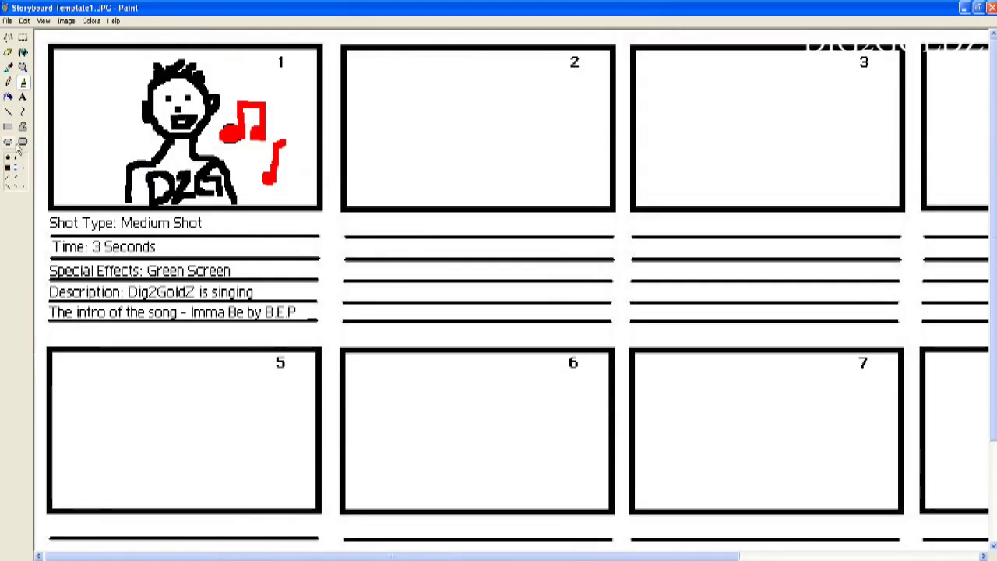
click(24, 175)
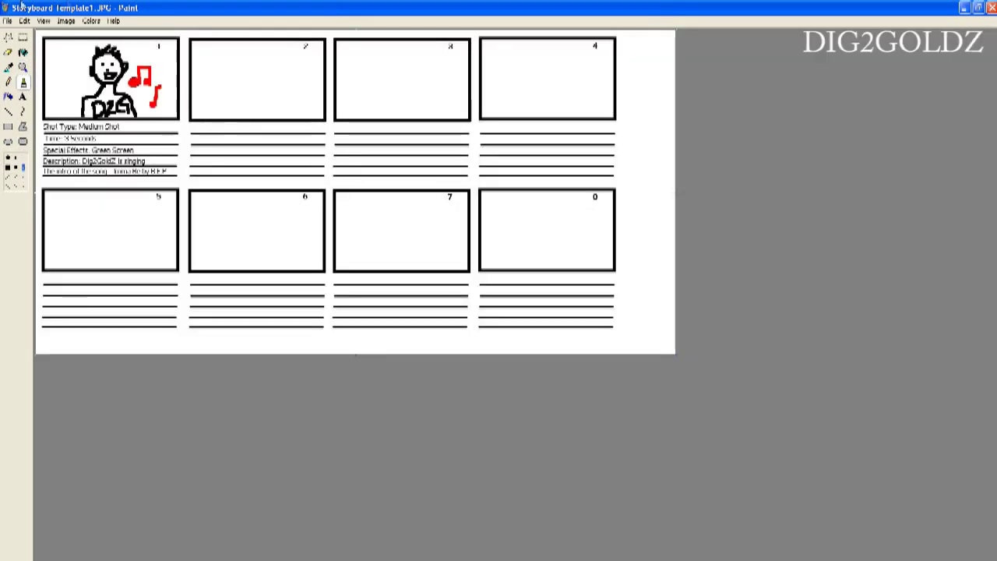
click(7, 21)
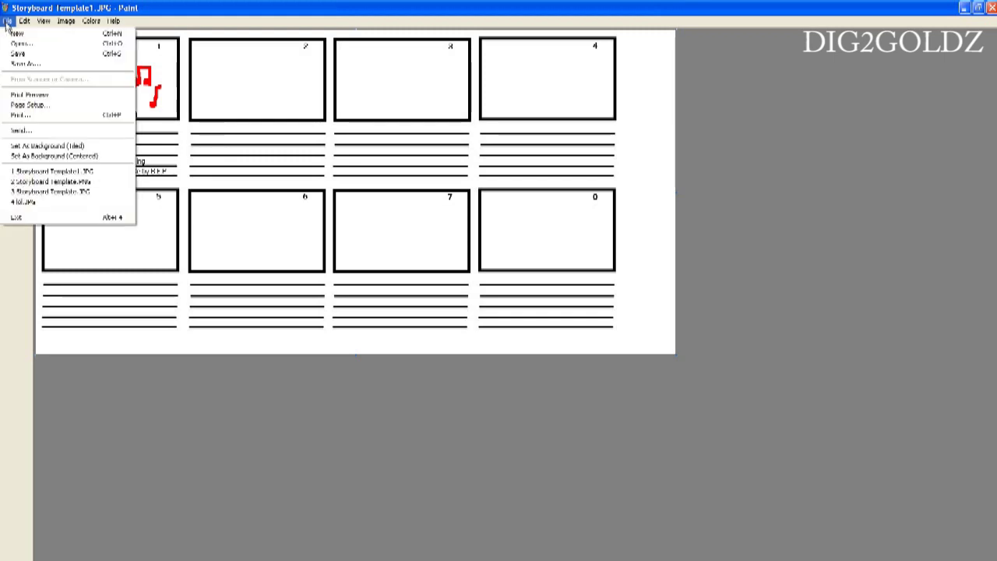
click(31, 114)
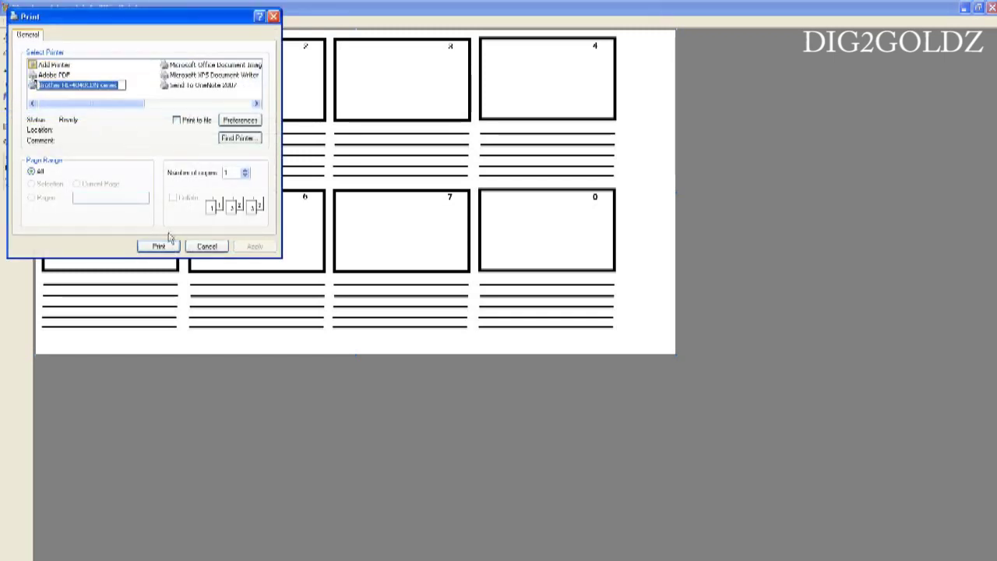
click(197, 248)
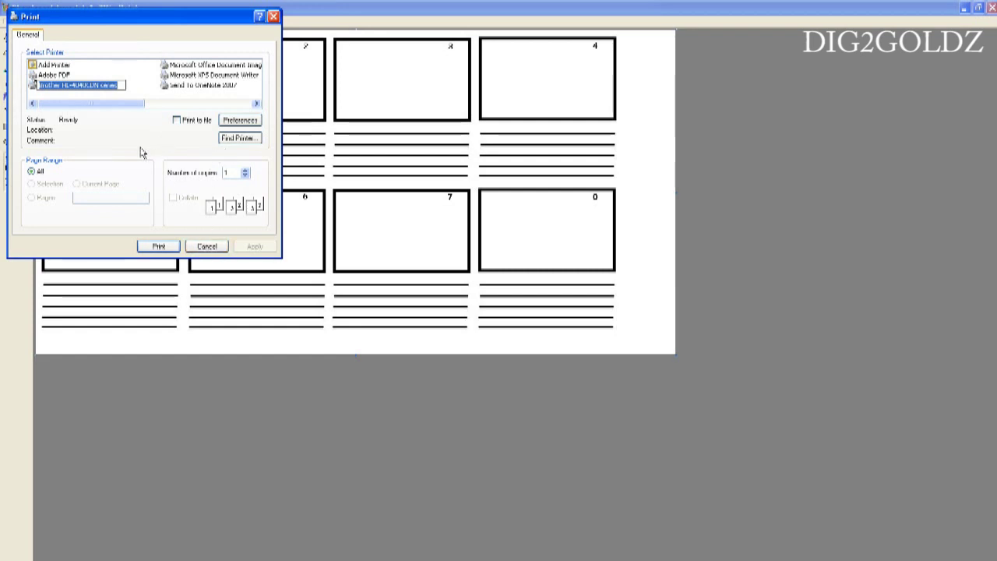
click(204, 248)
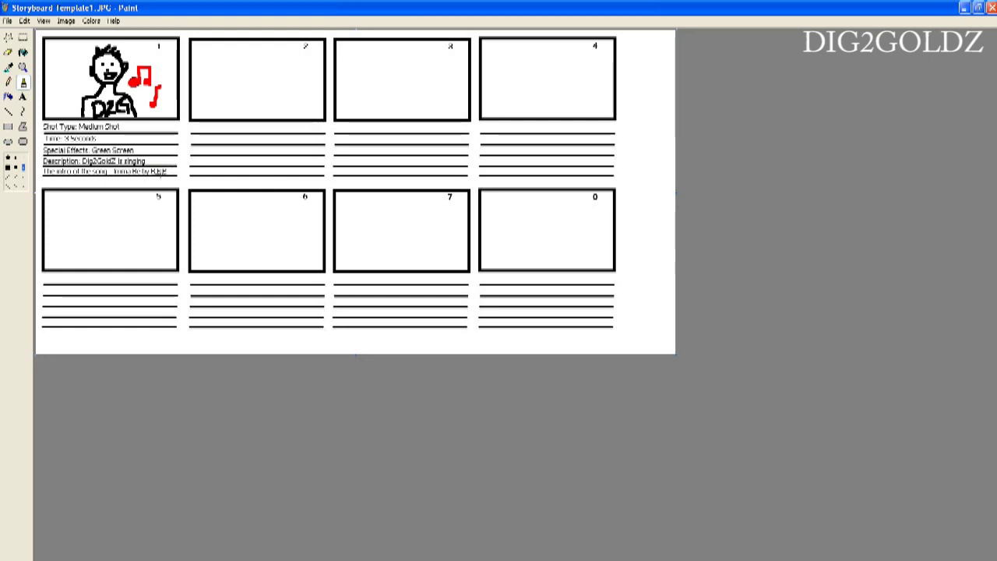
key(F9)
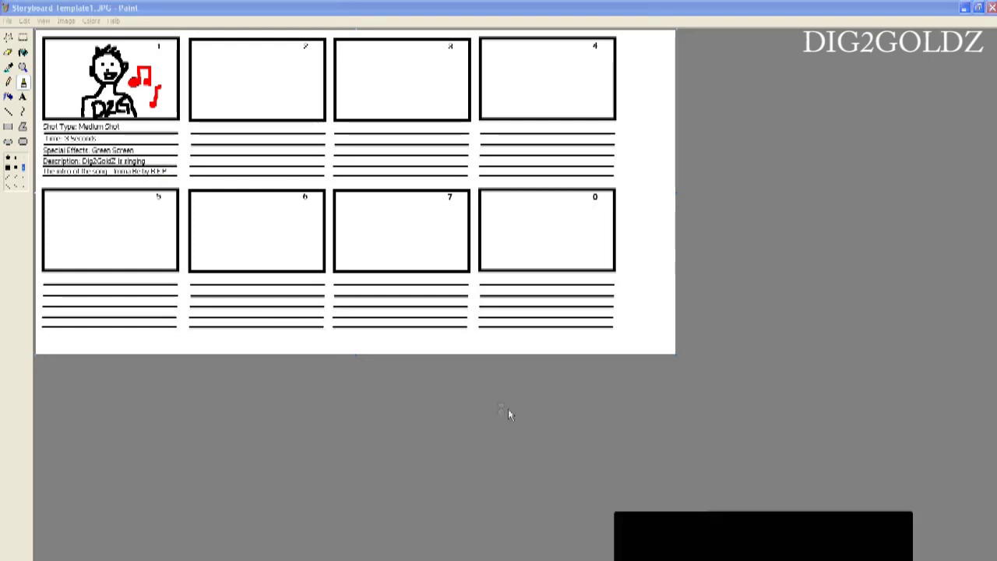
click(723, 483)
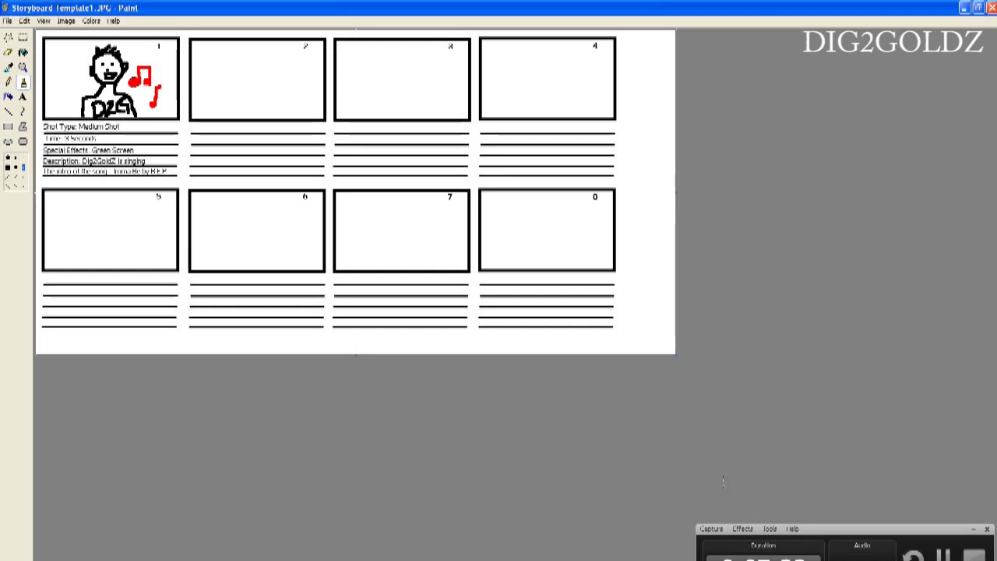